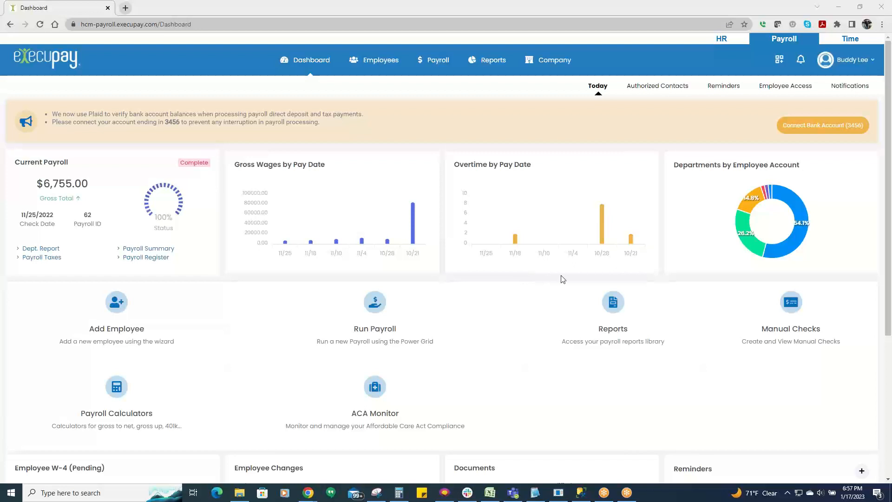
# Open the Org Levels company setup page in the Time module.
pyautogui.click(852, 41)
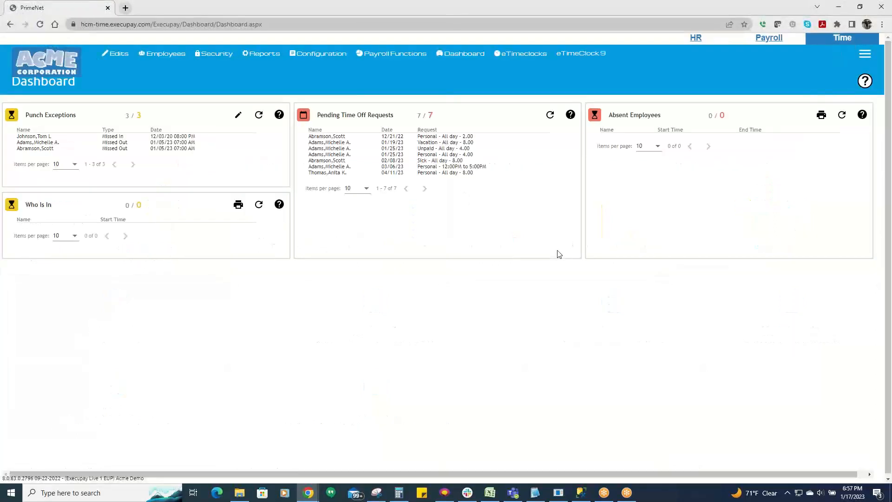
pyautogui.moveTo(318, 53)
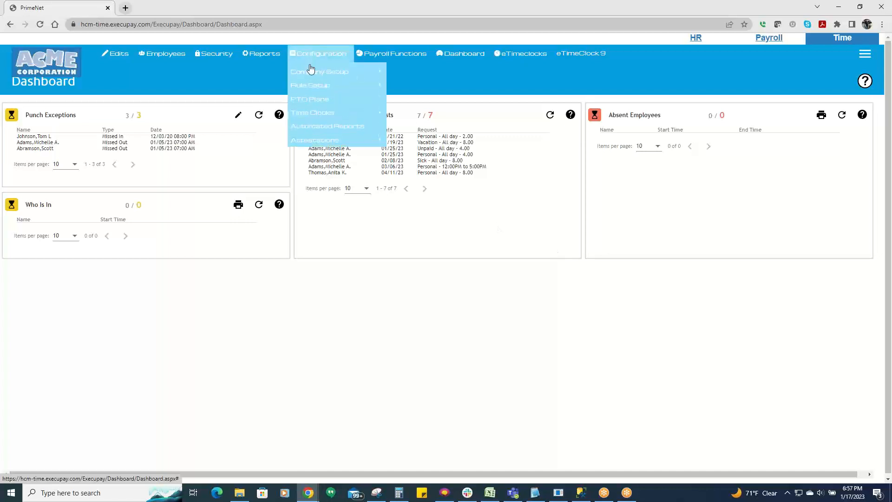
pyautogui.moveTo(311, 73)
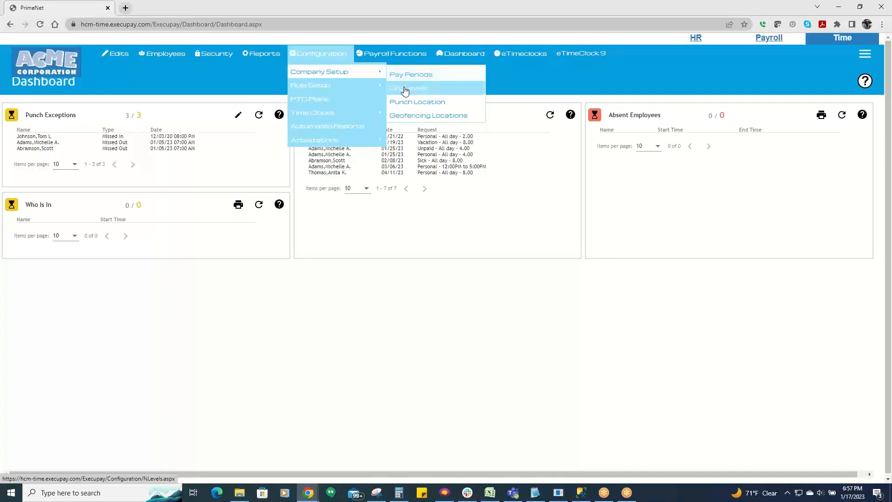
pyautogui.click(425, 89)
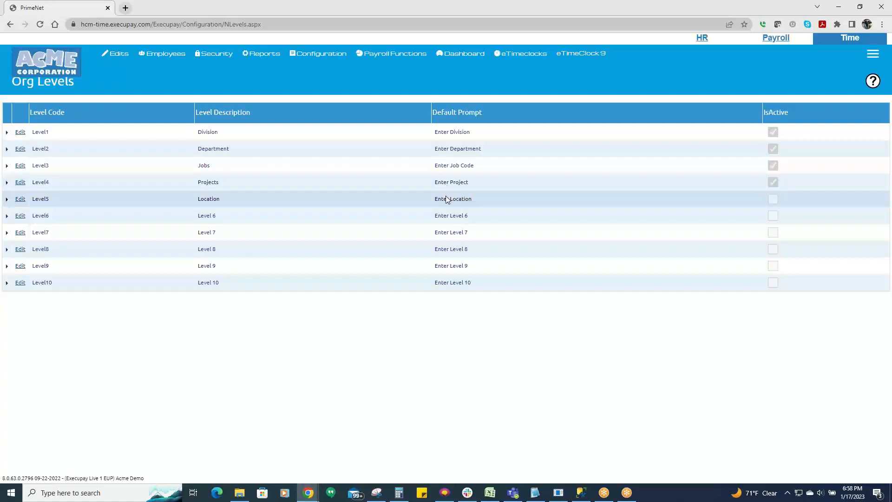
pyautogui.click(20, 200)
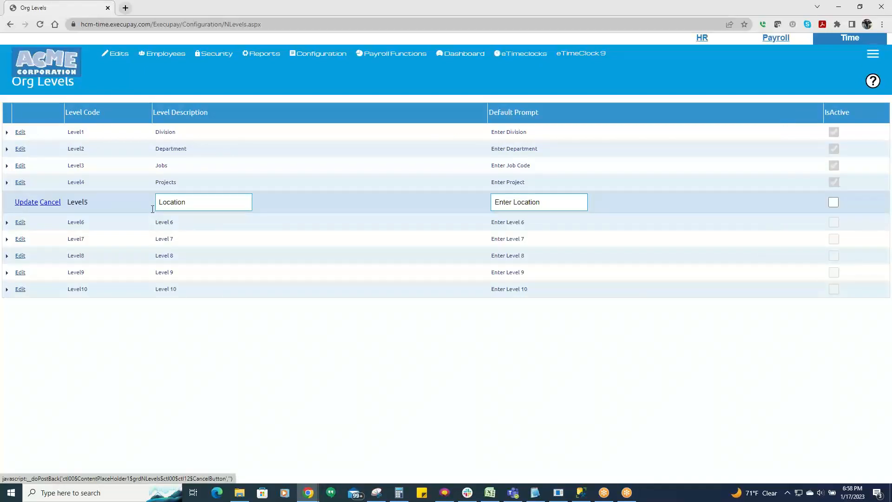
pyautogui.moveTo(185, 202); pyautogui.dragTo(159, 204)
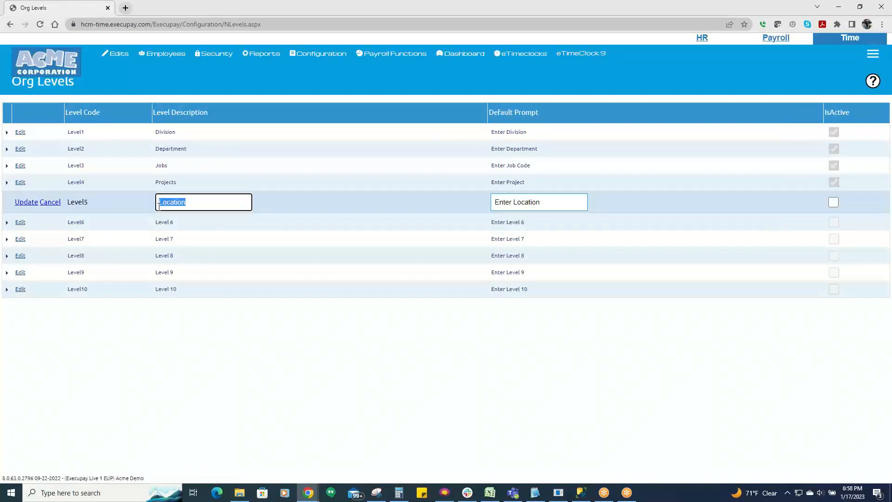
pyautogui.moveTo(542, 203); pyautogui.dragTo(514, 203)
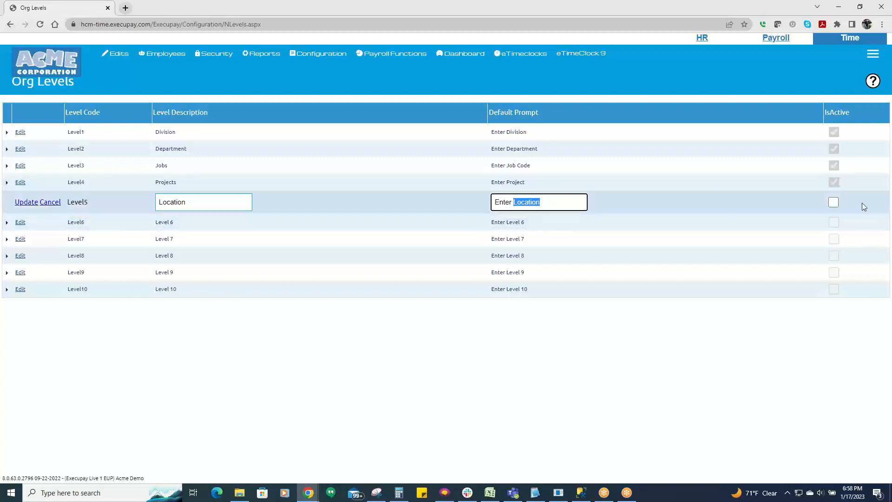
pyautogui.click(834, 202)
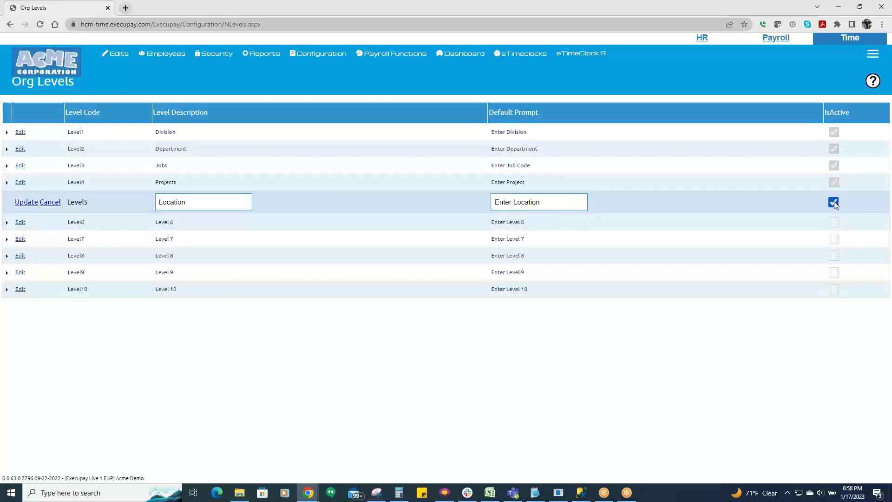
pyautogui.click(834, 203)
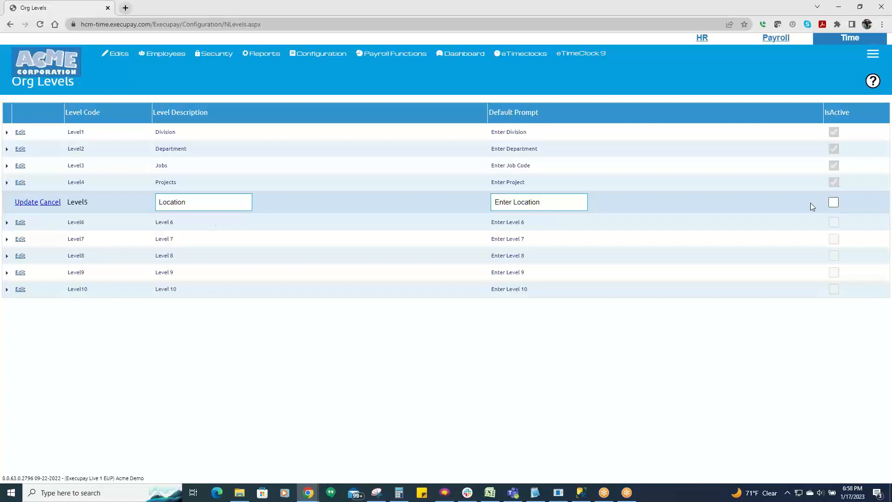
pyautogui.click(47, 203)
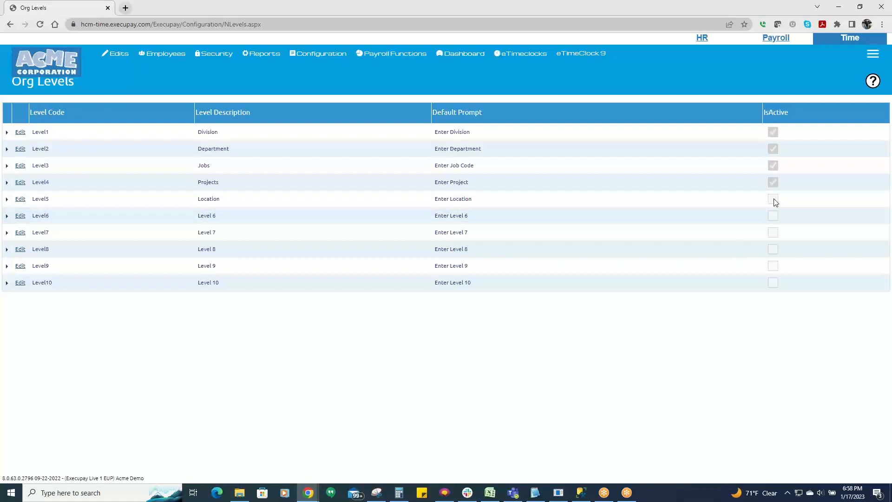
# Add an active level code 76Y-t76 with the description Wait Staff under the Jobs level.
pyautogui.click(7, 166)
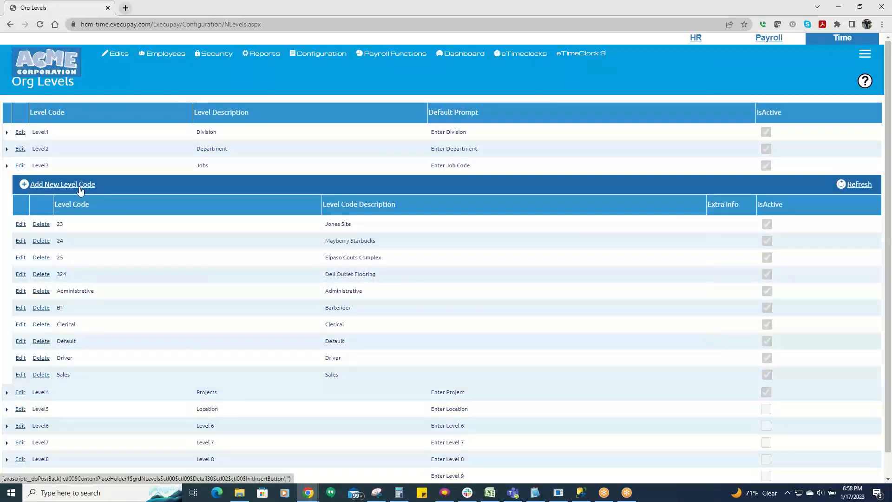
pyautogui.click(66, 186)
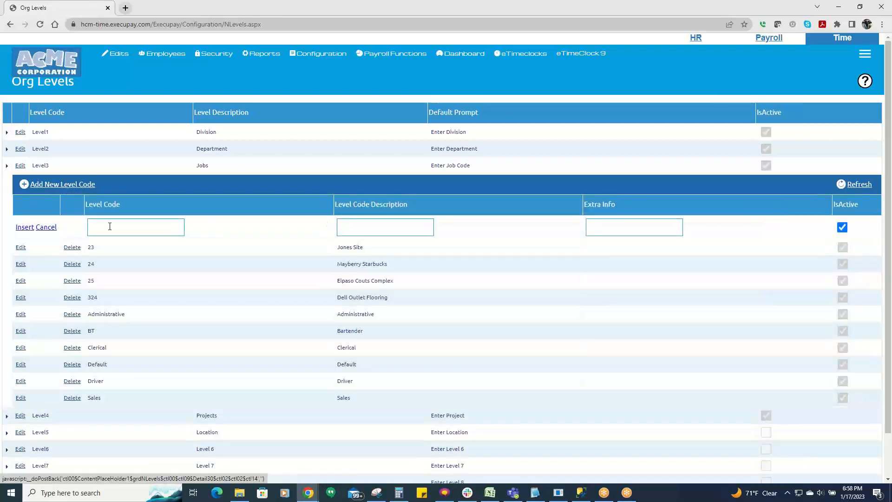
pyautogui.click(110, 227)
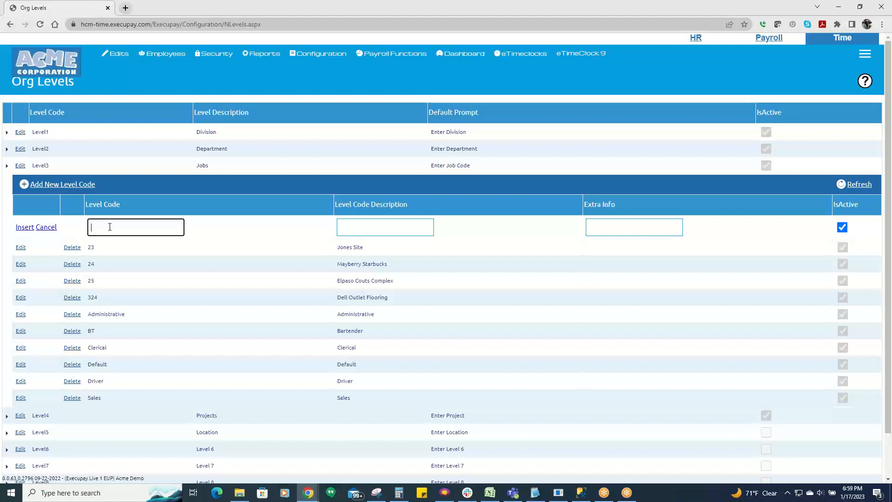
pyautogui.write('76Y-t76')
pyautogui.click(337, 228)
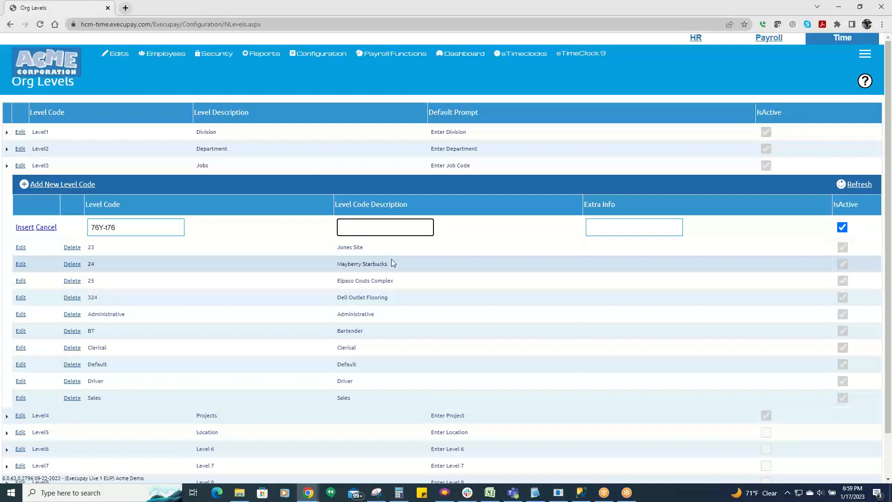
pyautogui.write('Wait Staff')
pyautogui.click(633, 227)
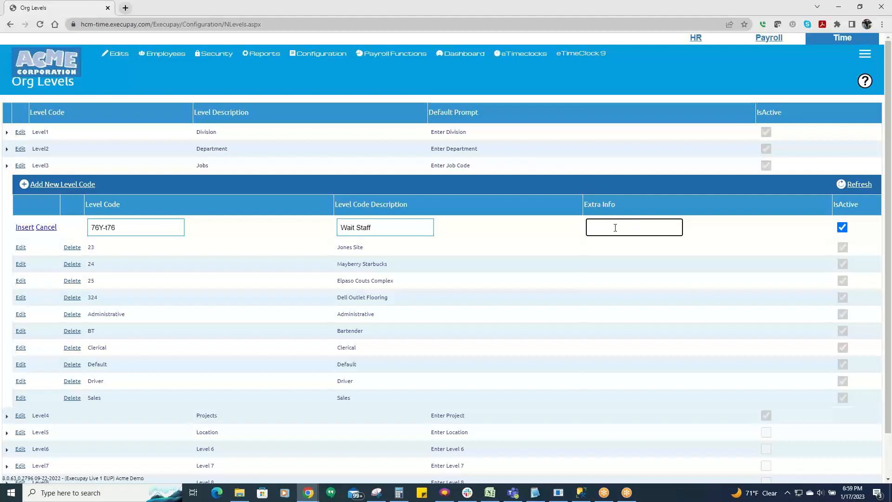
pyautogui.click(21, 228)
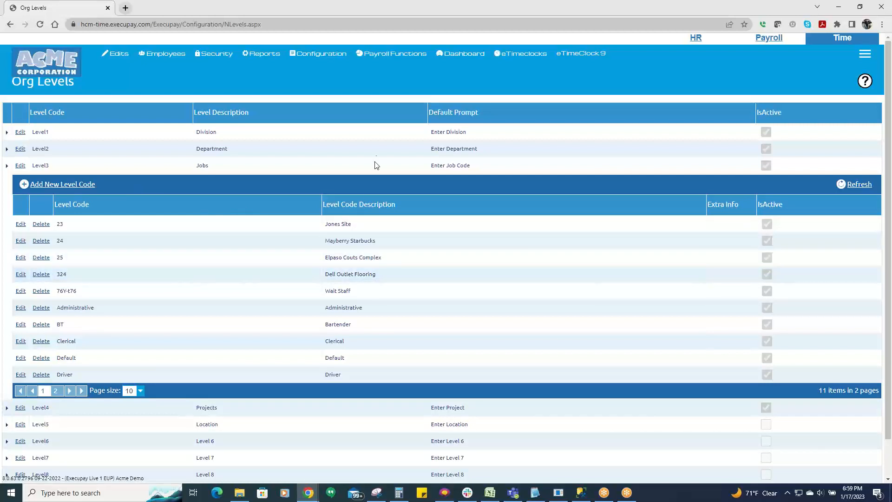
# Start a new payroll import record described as Job Import with the import type Org.Level Codes.
pyautogui.moveTo(398, 55)
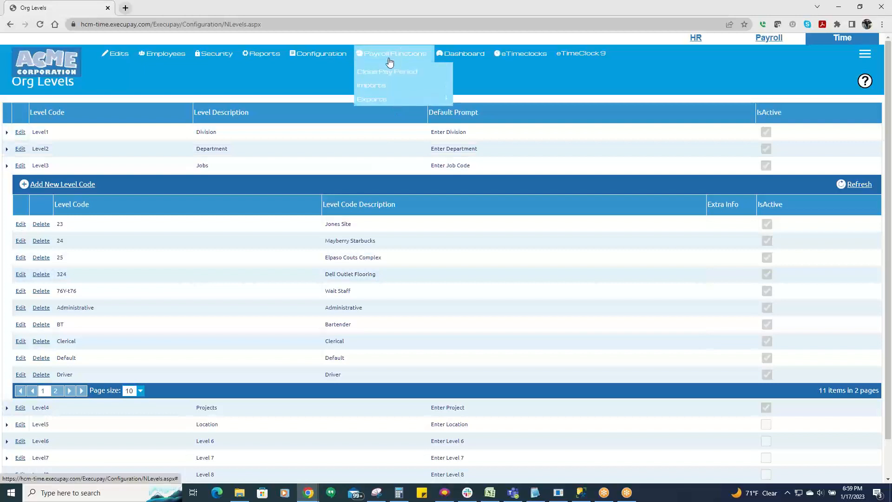
pyautogui.click(372, 85)
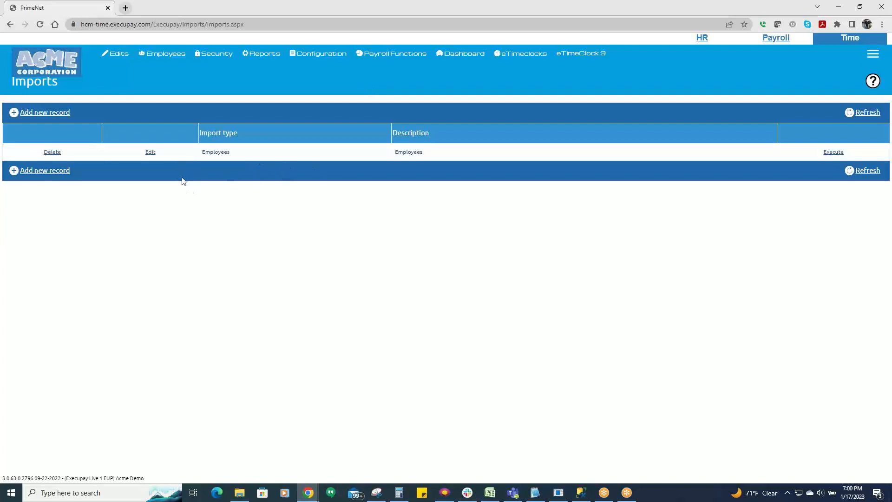
pyautogui.click(46, 113)
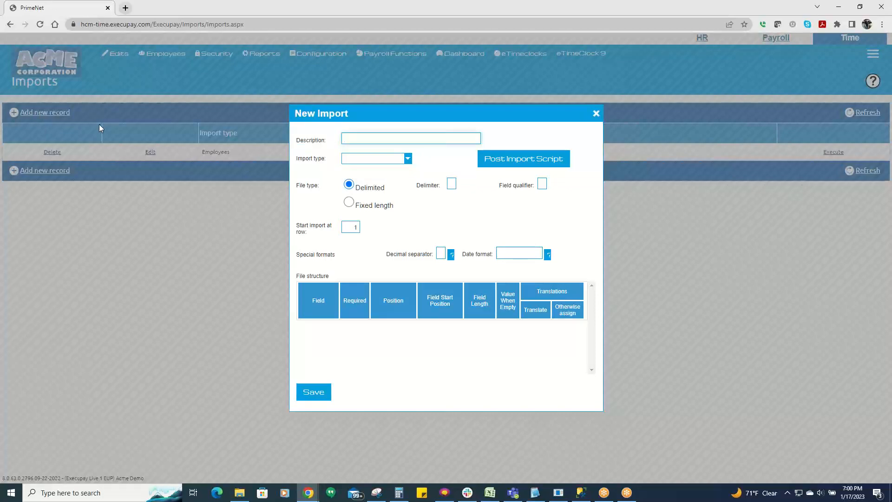
pyautogui.write('Job Import')
pyautogui.moveTo(344, 139); pyautogui.dragTo(242, 159)
pyautogui.click(403, 159)
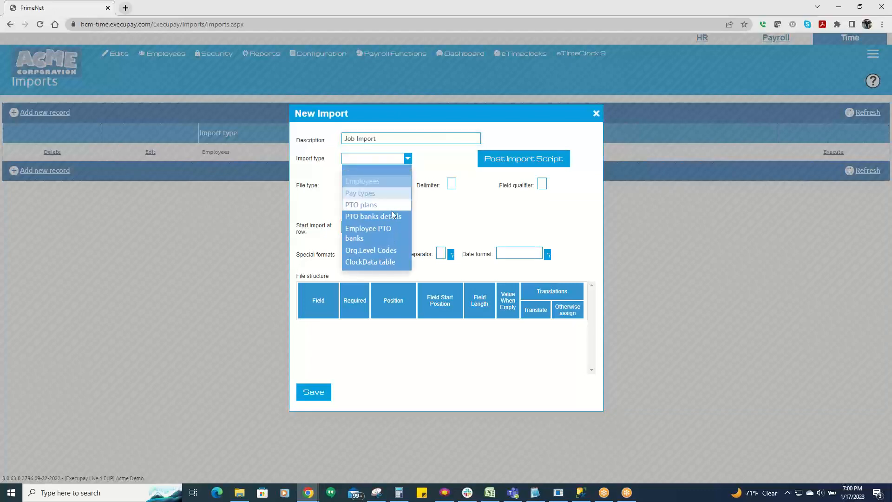
pyautogui.click(370, 251)
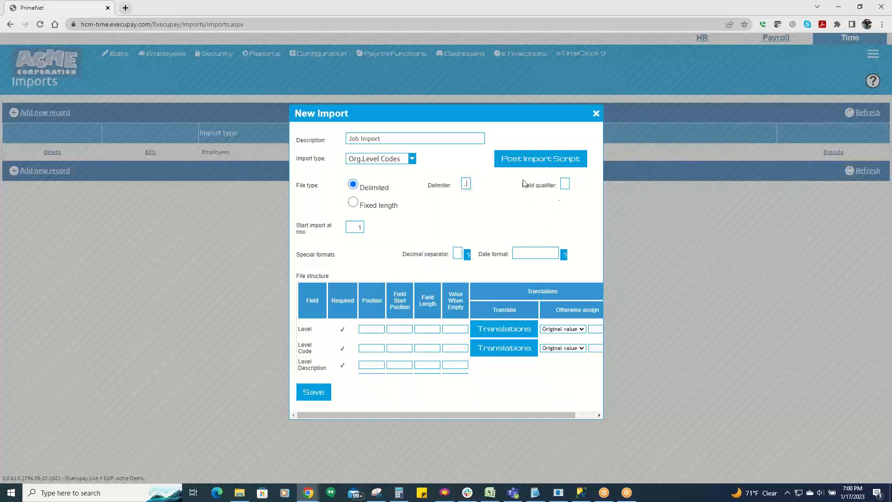
# Set the import's decimal separator to "." and its date format to MM/dd/yyyy.
pyautogui.click(458, 253)
pyautogui.write('.')
pyautogui.click(524, 253)
pyautogui.write('MM/dd/yy')
pyautogui.write('yy')
pyautogui.click(564, 255)
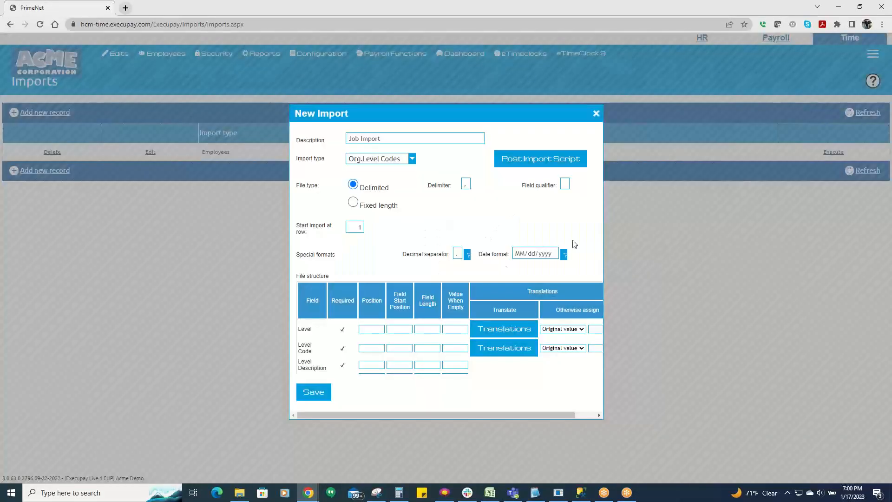
pyautogui.click(509, 211)
# Check the position fields for Level, Level Code and Level Description in the import's file structure.
pyautogui.scroll(-1, 372, 325)
pyautogui.click(372, 320)
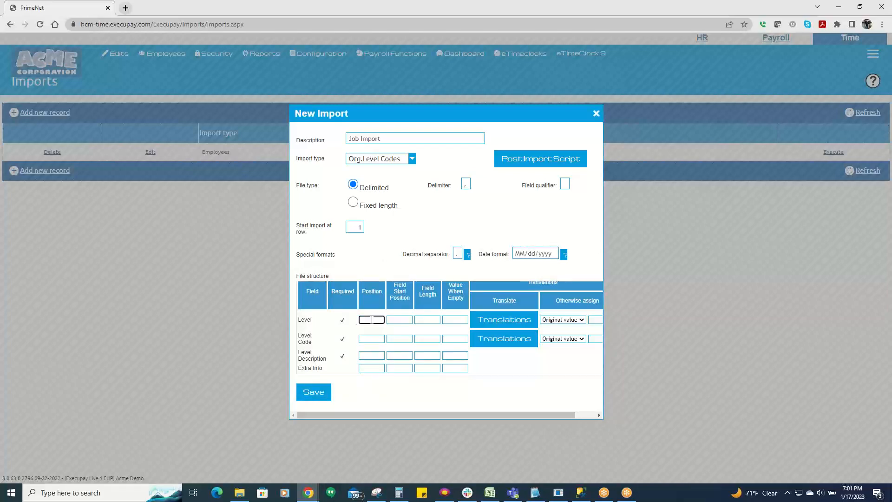
pyautogui.click(371, 338)
pyautogui.click(375, 356)
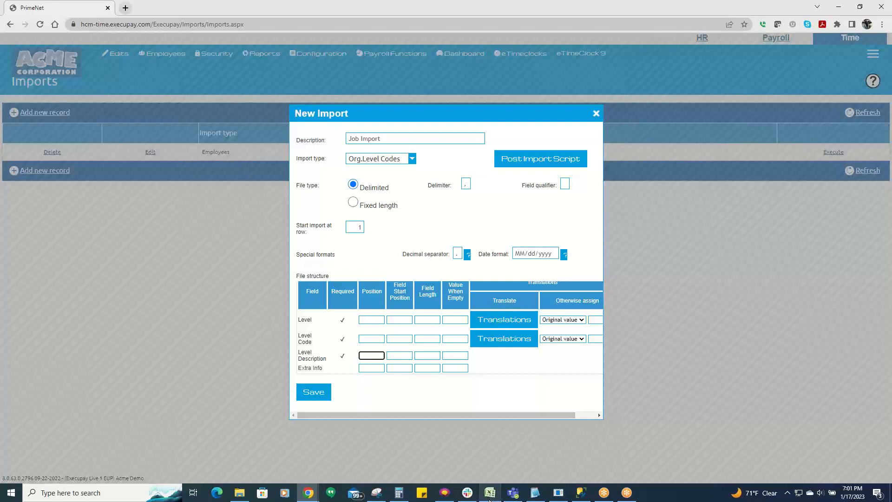
# Switch to Org Levels.csv in Excel and examine the level numbers in column A and the Packaging row's cells.
pyautogui.moveTo(490, 491)
pyautogui.click(491, 467)
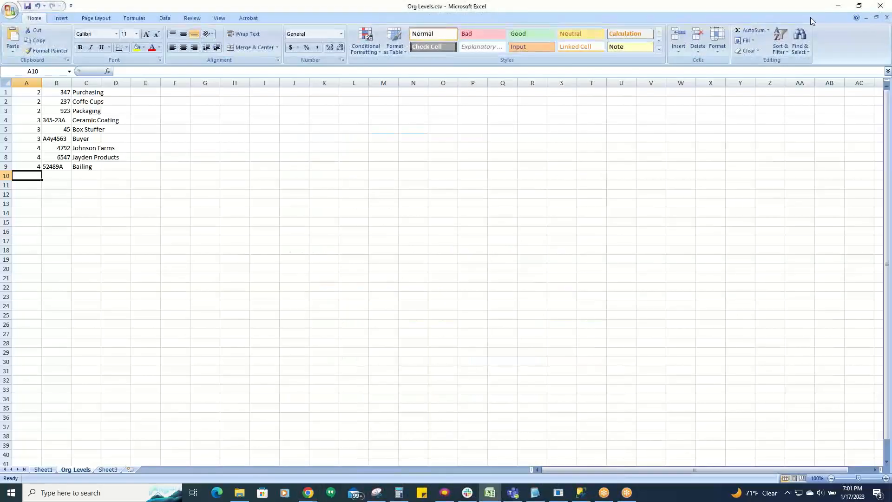
pyautogui.click(832, 68)
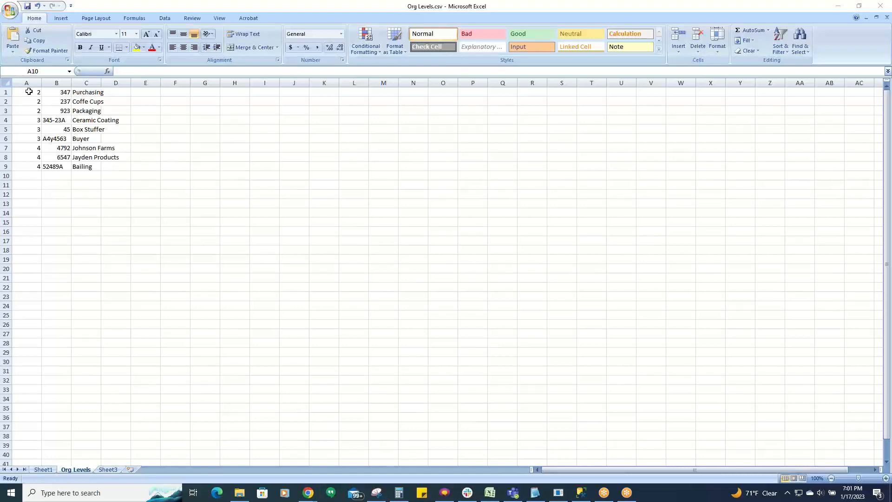
pyautogui.moveTo(32, 91); pyautogui.dragTo(21, 166)
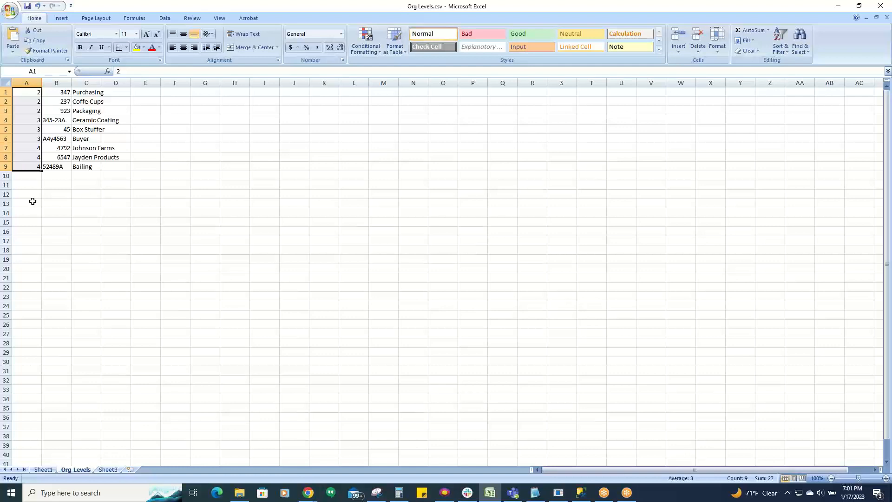
pyautogui.click(27, 178)
pyautogui.click(33, 203)
pyautogui.click(30, 250)
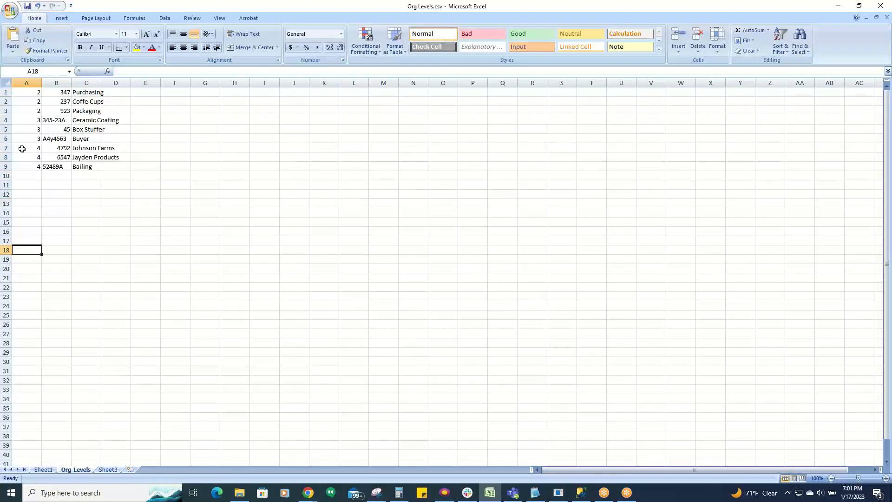
pyautogui.click(27, 112)
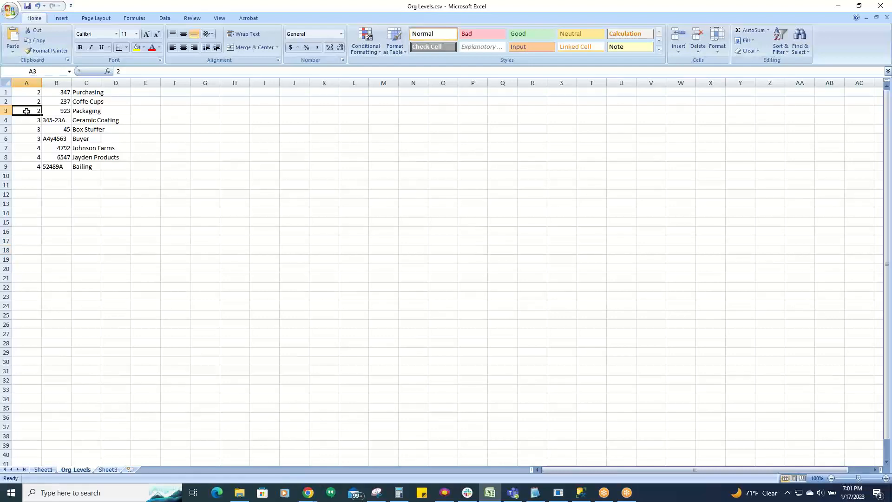
pyautogui.click(64, 113)
pyautogui.click(84, 111)
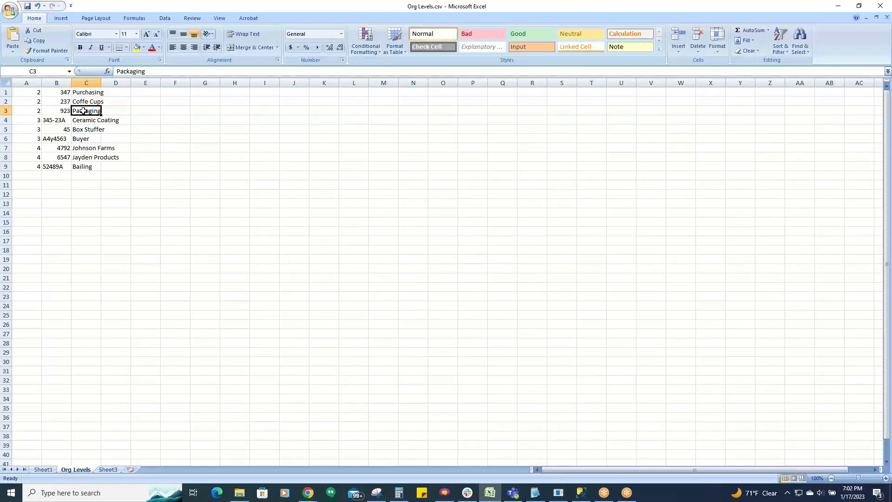
# Examine the data range A1:C9, the first row and the level column of the import file.
pyautogui.moveTo(28, 92); pyautogui.dragTo(86, 167)
pyautogui.click(51, 224)
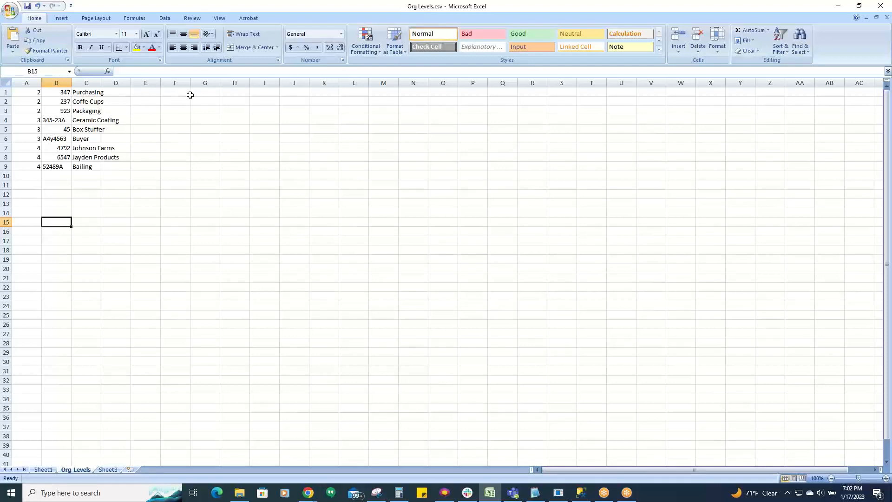
pyautogui.click(270, 89)
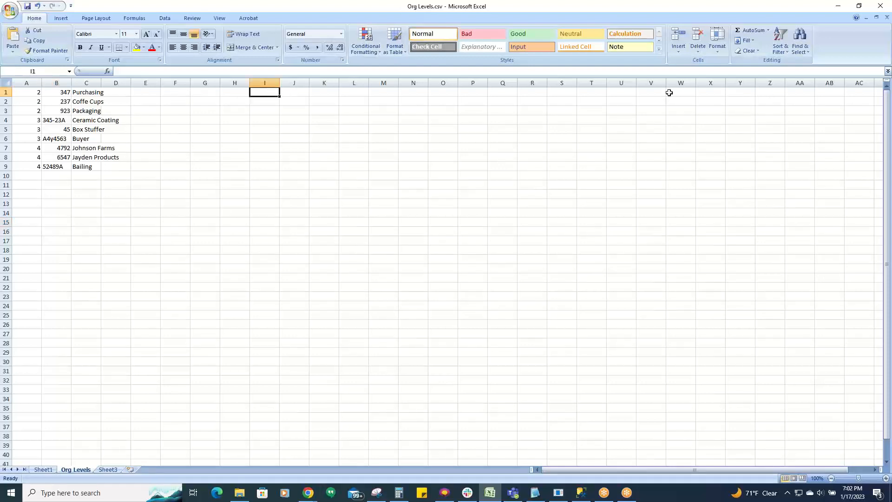
pyautogui.click(649, 91)
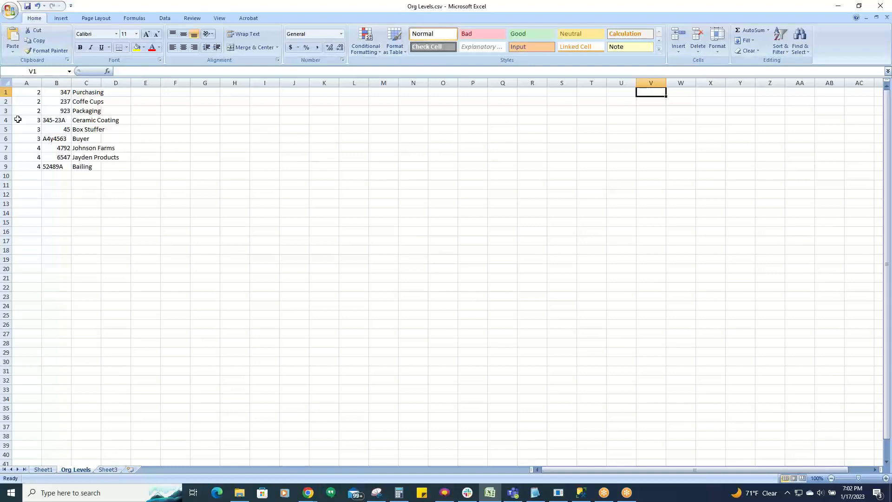
pyautogui.click(25, 82)
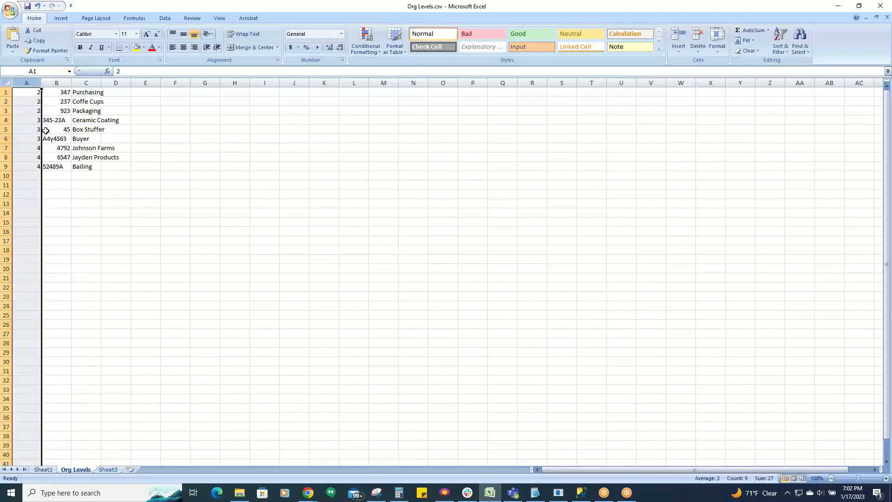
pyautogui.click(24, 94)
pyautogui.click(23, 102)
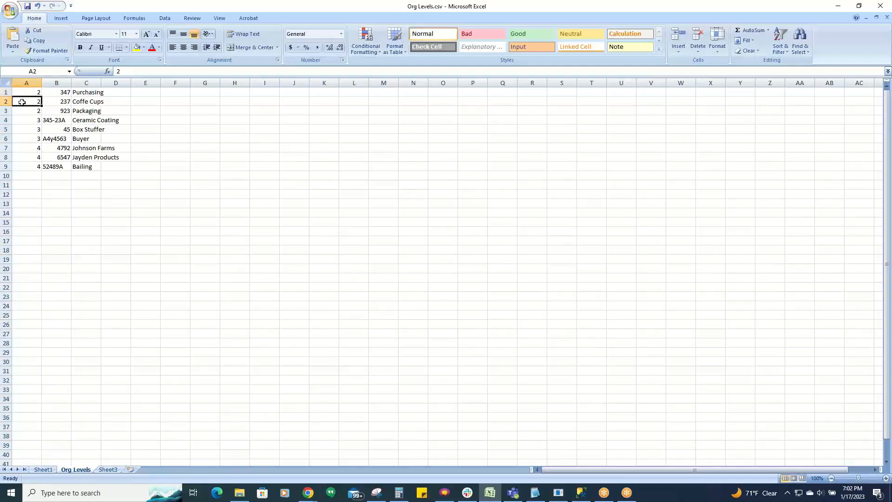
# Examine the level numbers in column A, the codes in column B and the descriptions in column C of the import file.
pyautogui.click(21, 112)
pyautogui.click(20, 122)
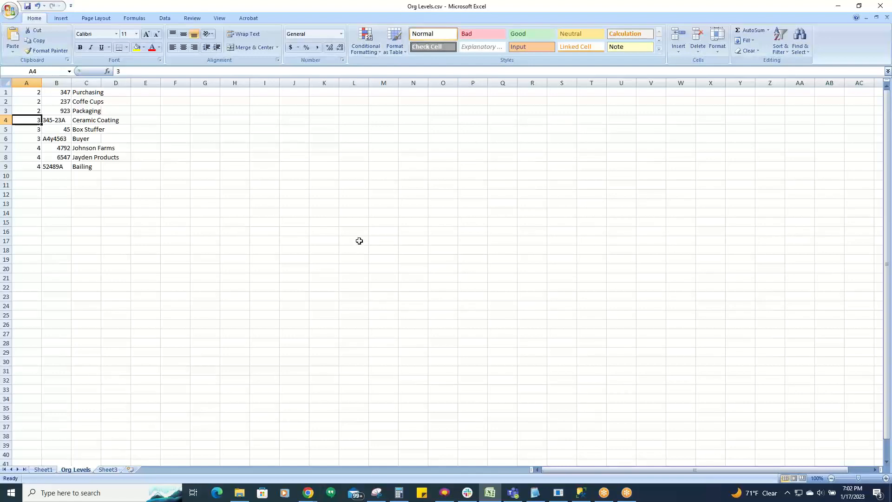
pyautogui.click(23, 81)
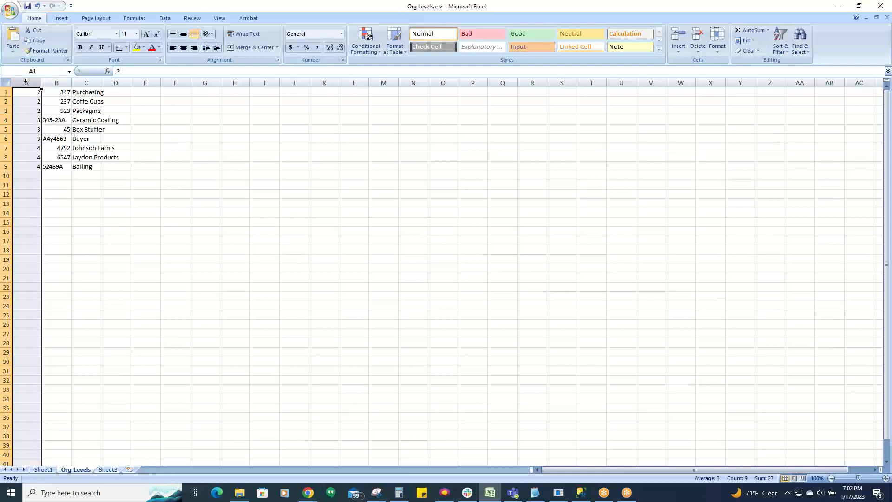
pyautogui.click(60, 83)
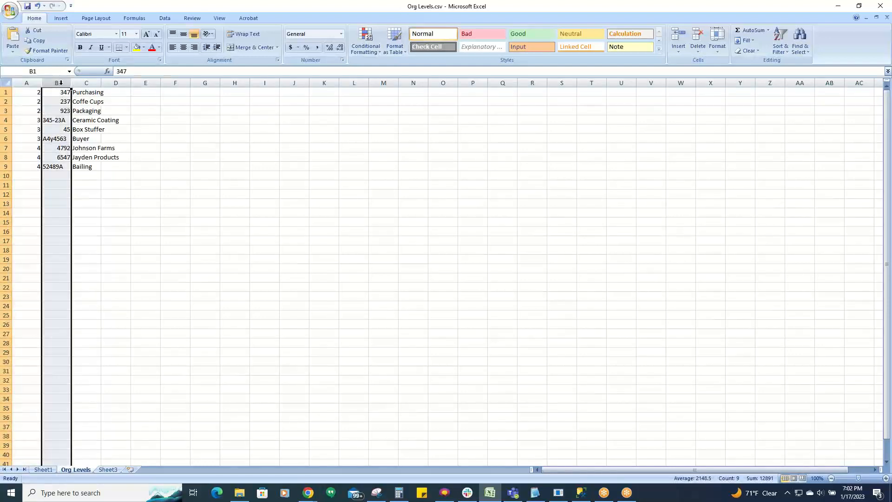
pyautogui.click(85, 83)
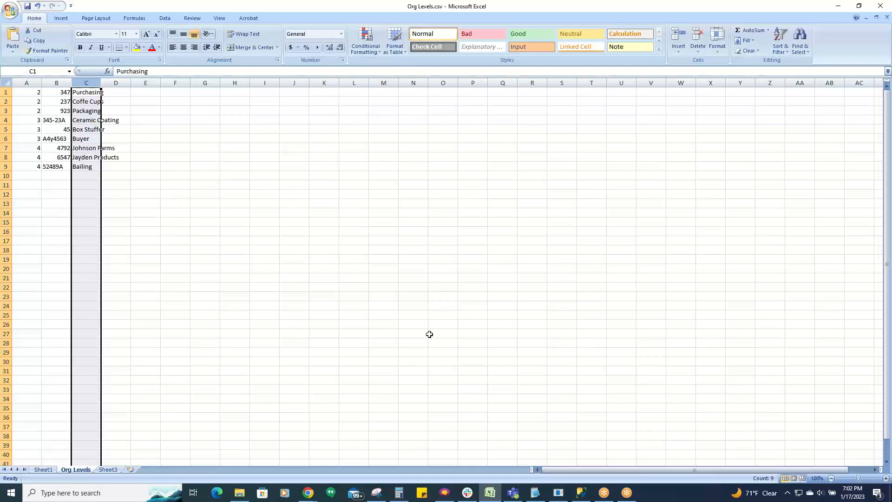
# Switch to Chrome, set the import's positions to Level 1, Level Code 2 and Level Description 3, and save the import definition.
pyautogui.click(308, 492)
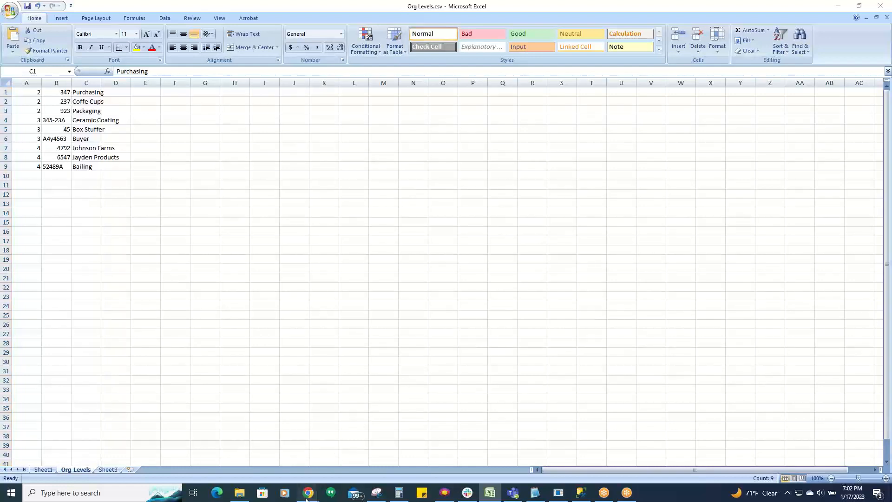
pyautogui.click(398, 453)
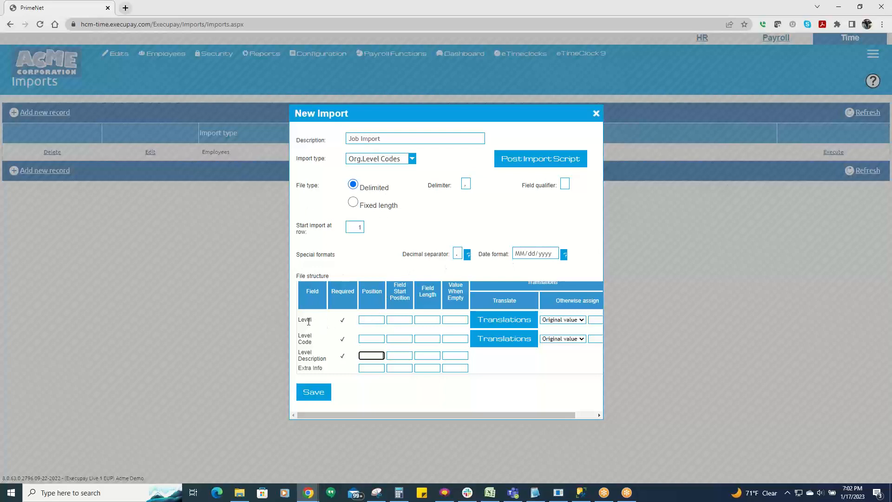
pyautogui.click(378, 320)
pyautogui.write('1')
pyautogui.click(367, 339)
pyautogui.click(373, 355)
pyautogui.click(367, 368)
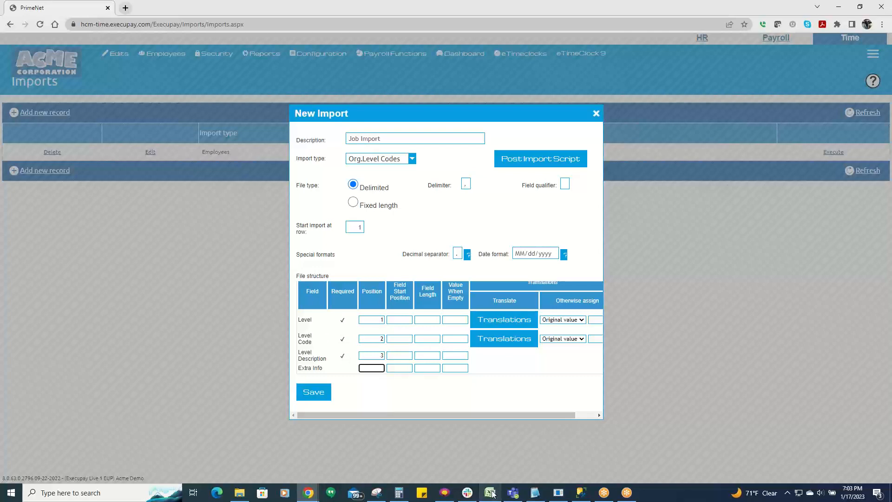
pyautogui.moveTo(491, 493)
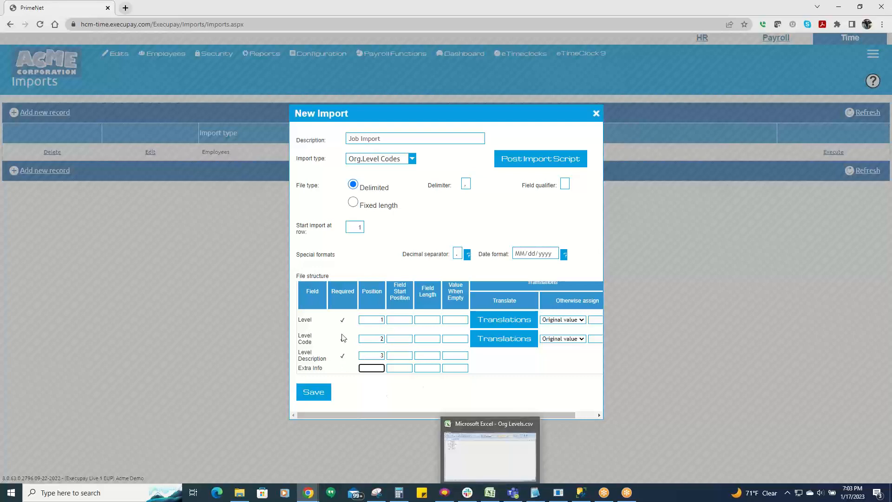
pyautogui.click(314, 394)
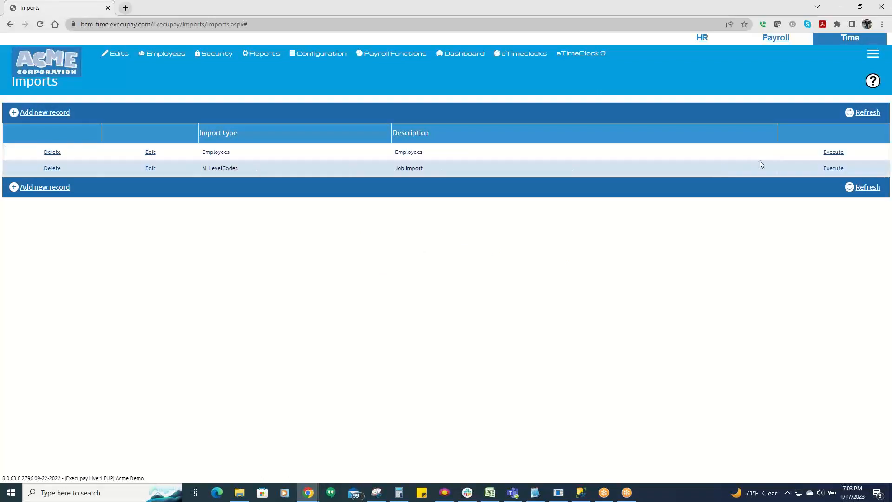
# Switch to Org Levels.csv in Excel and check the CSV (Comma delimited) file type in the save options, without saving a copy.
pyautogui.click(491, 495)
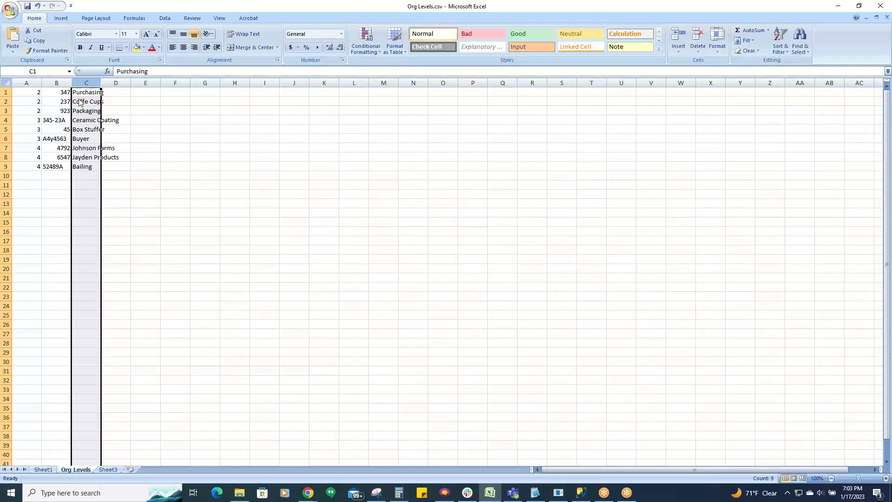
pyautogui.click(10, 12)
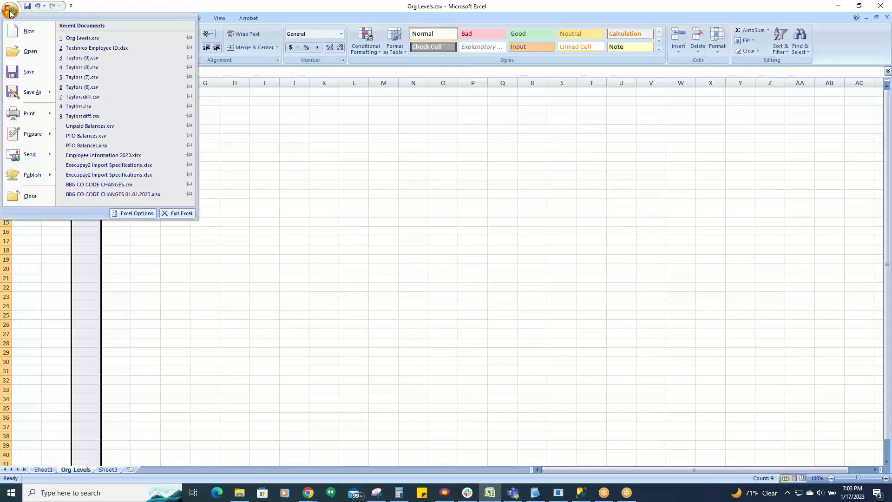
pyautogui.click(21, 92)
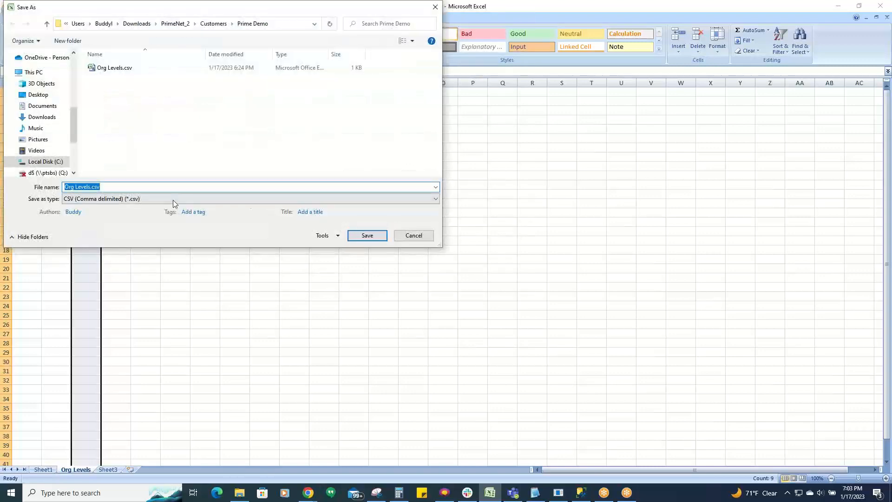
pyautogui.click(89, 200)
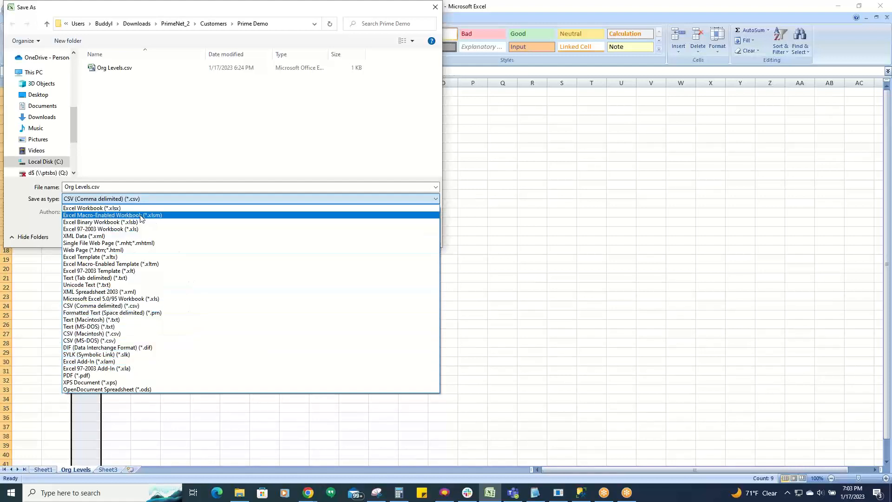
pyautogui.click(130, 307)
pyautogui.click(82, 186)
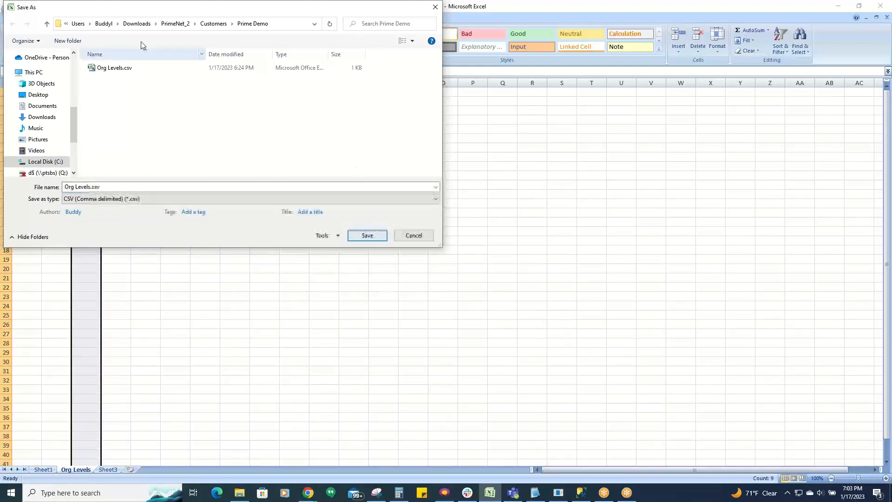
pyautogui.moveTo(175, 15); pyautogui.dragTo(187, 72)
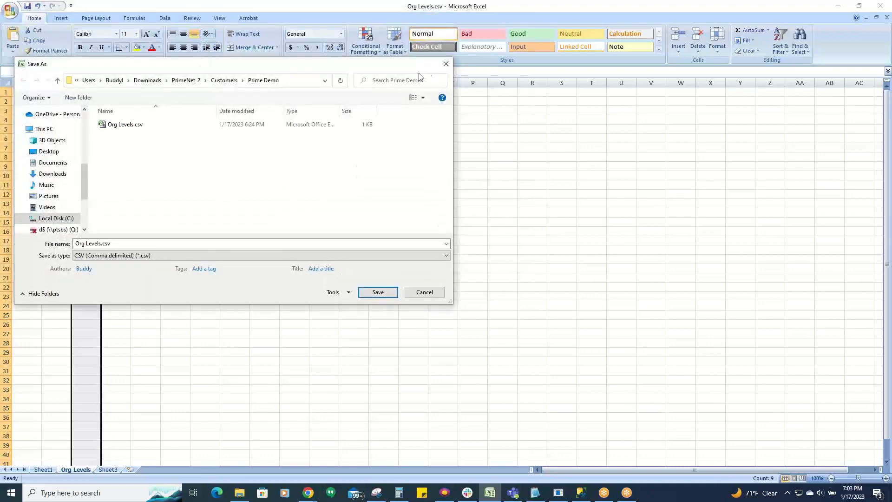
pyautogui.click(446, 64)
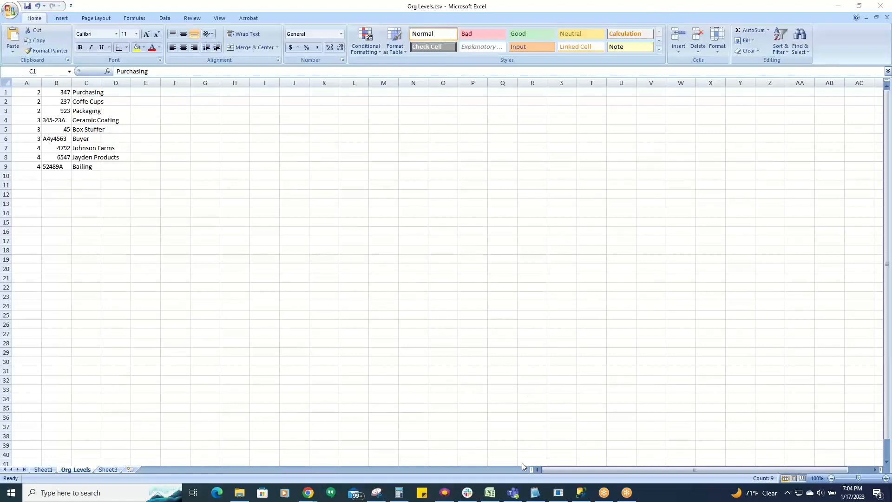
# Switch to the Imports page in Chrome and execute Job Import with Org Levels.csv as the uploaded file.
pyautogui.moveTo(308, 494)
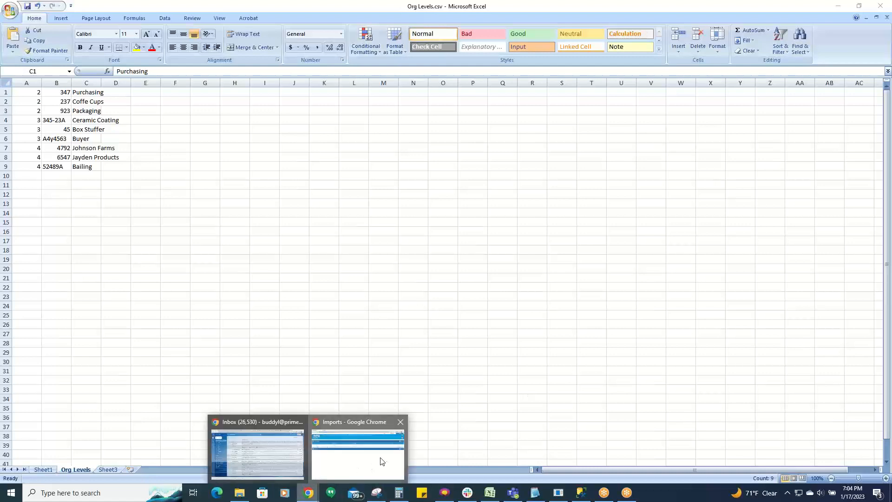
pyautogui.click(367, 458)
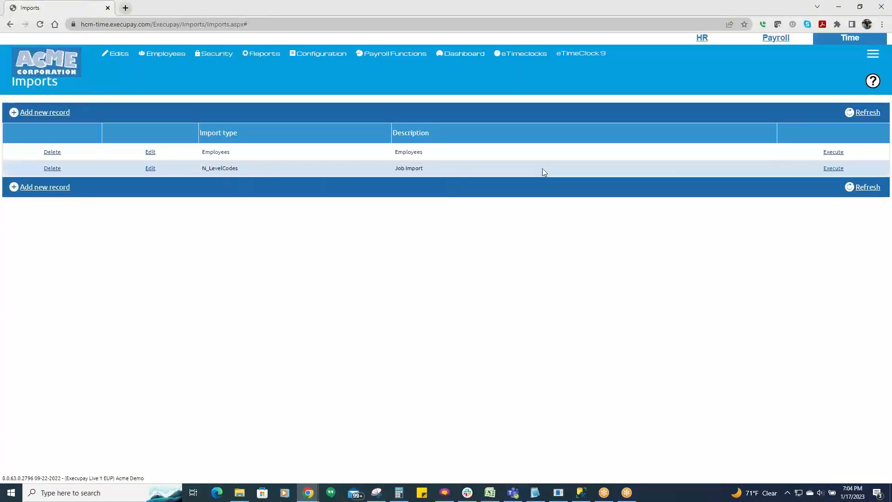
pyautogui.click(834, 169)
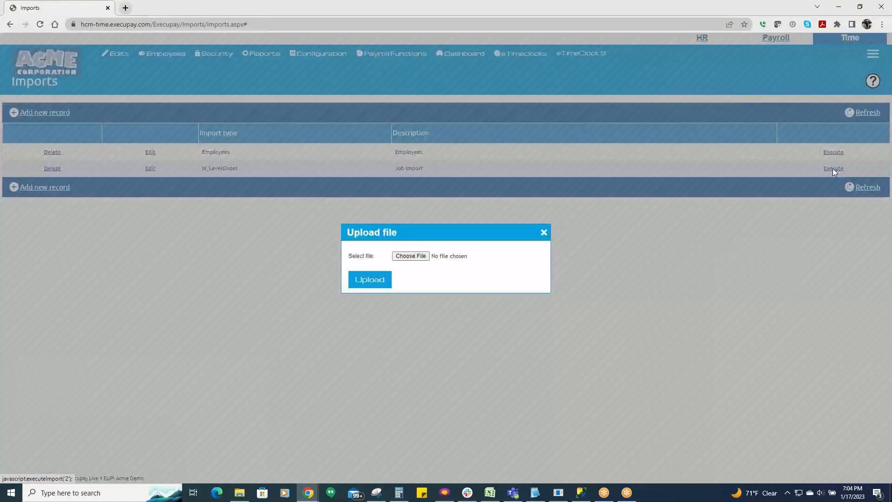
pyautogui.click(409, 256)
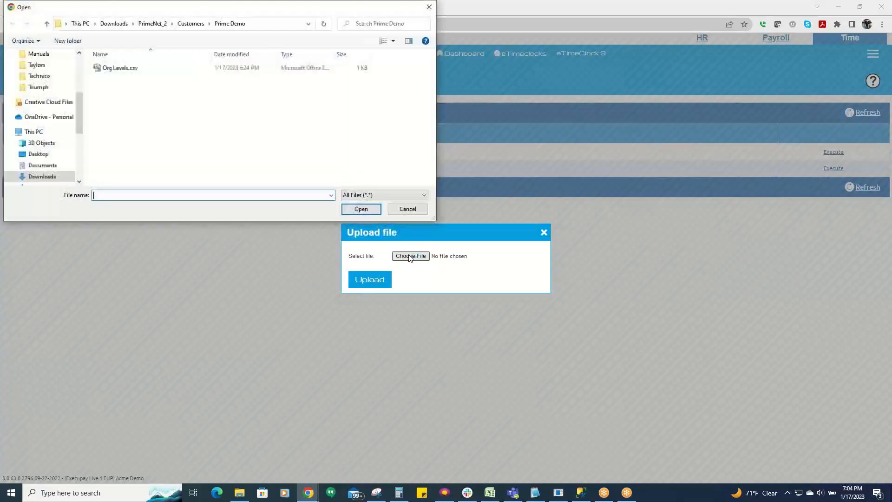
pyautogui.click(114, 68)
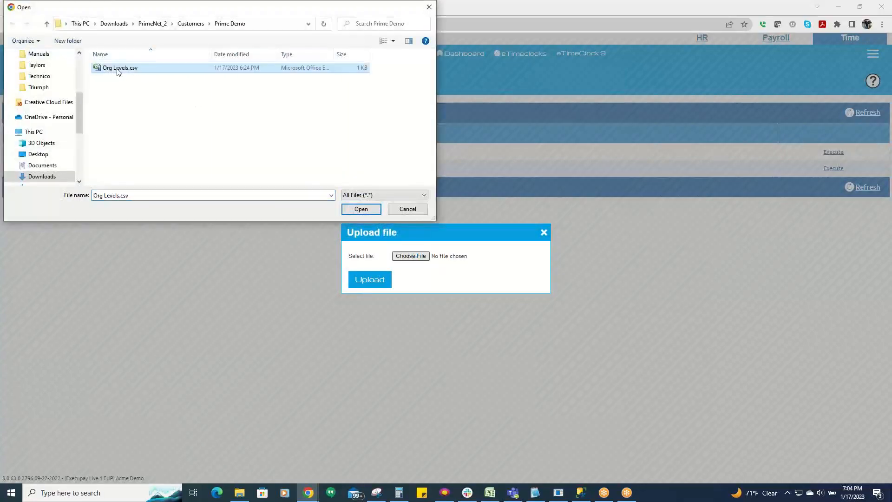
pyautogui.click(358, 209)
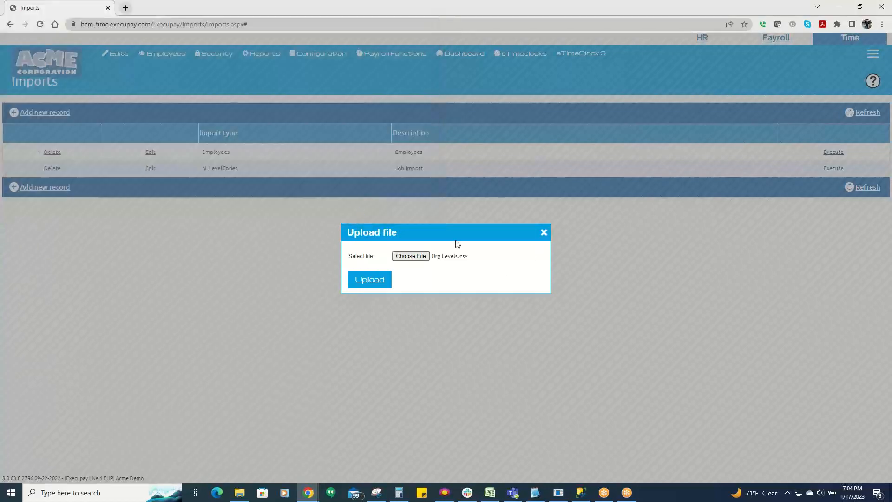
pyautogui.click(369, 281)
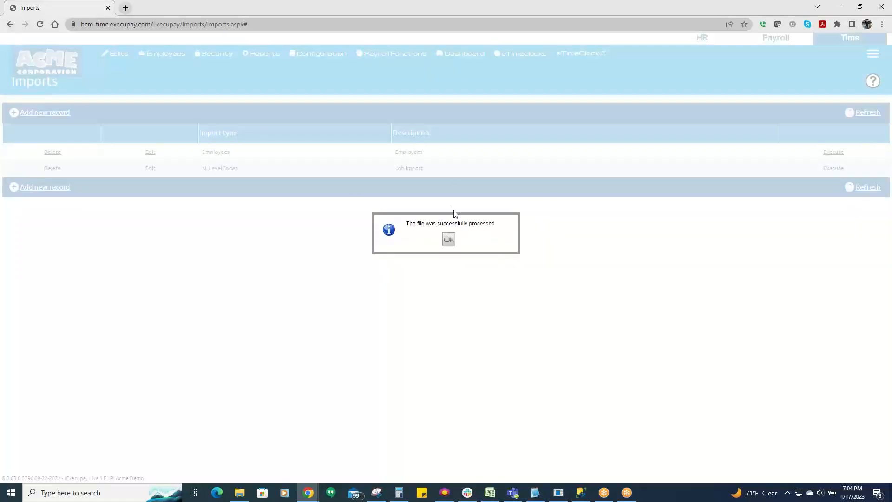
pyautogui.click(449, 239)
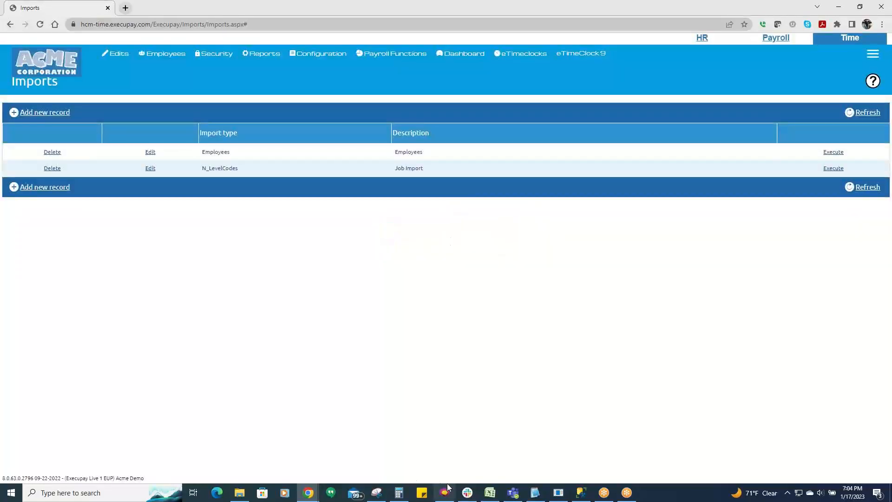
# Review the codes in the Excel file and check them against the Level2 Department codes on Chrome's Org Levels configuration page.
pyautogui.click(490, 493)
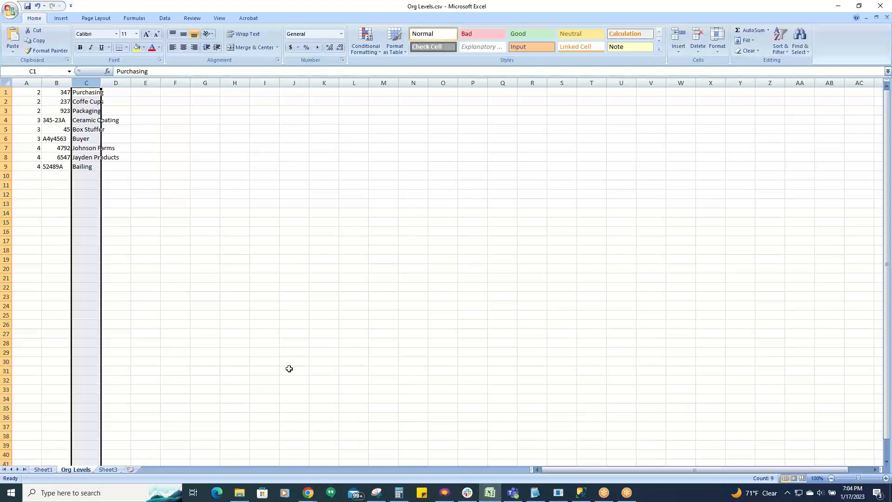
pyautogui.click(57, 101)
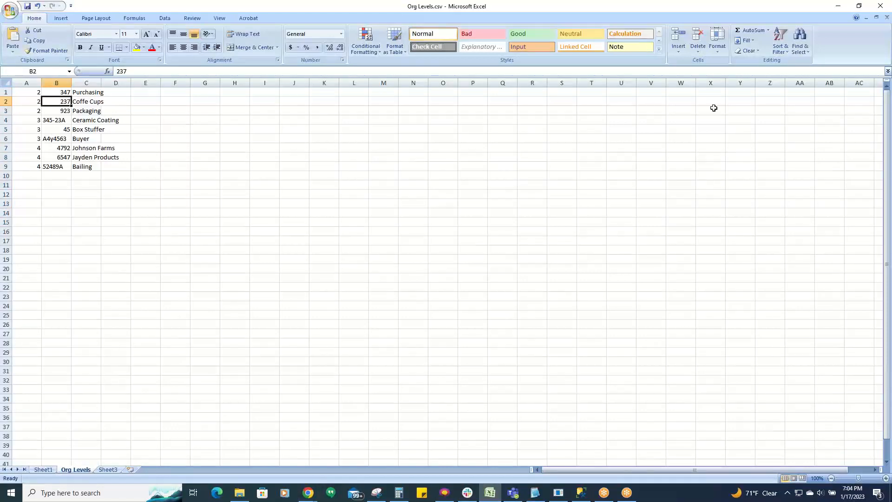
pyautogui.moveTo(311, 497)
pyautogui.click(342, 460)
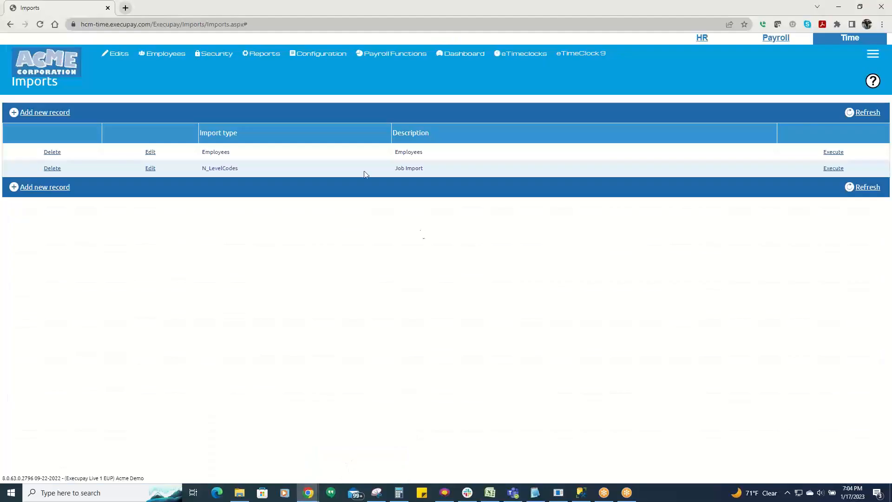
pyautogui.moveTo(318, 64)
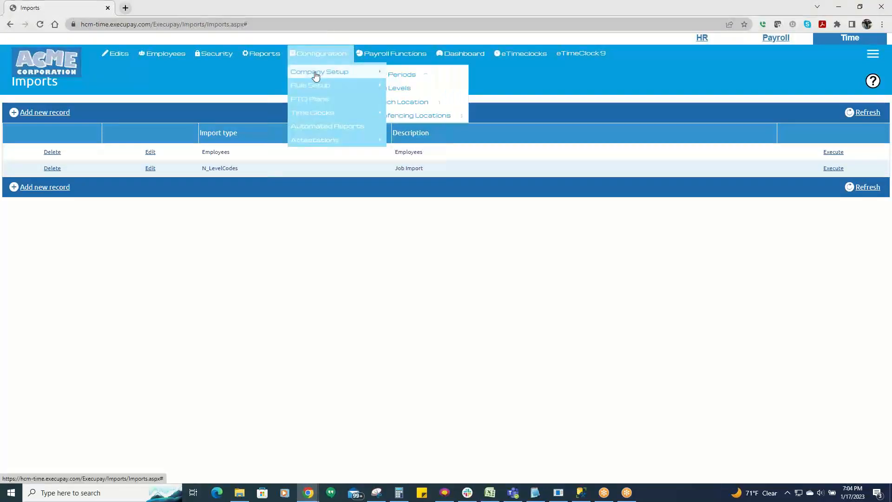
pyautogui.click(409, 89)
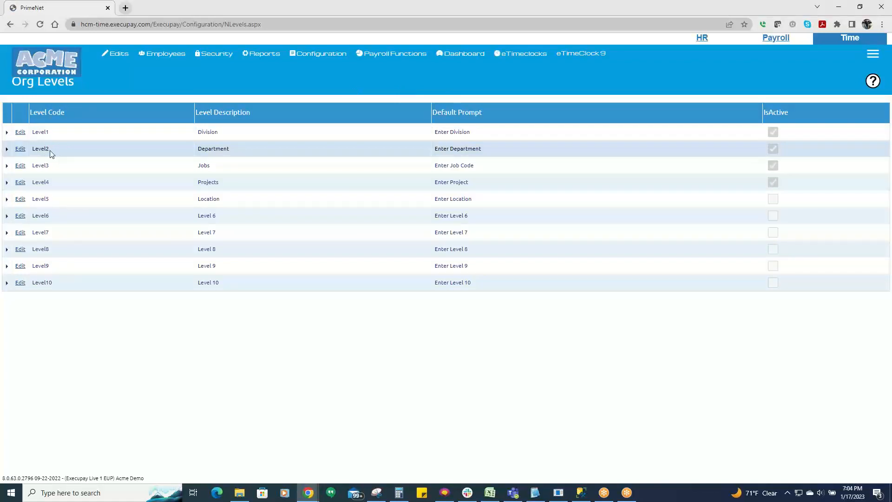
pyautogui.click(7, 149)
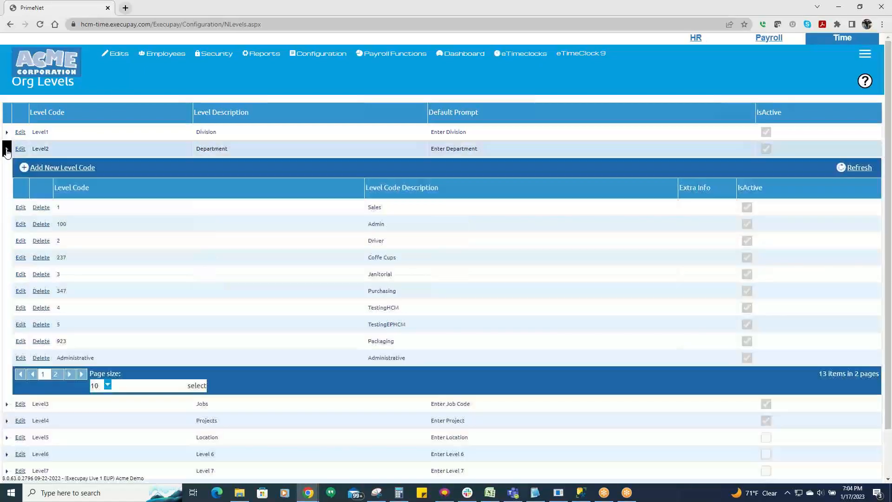